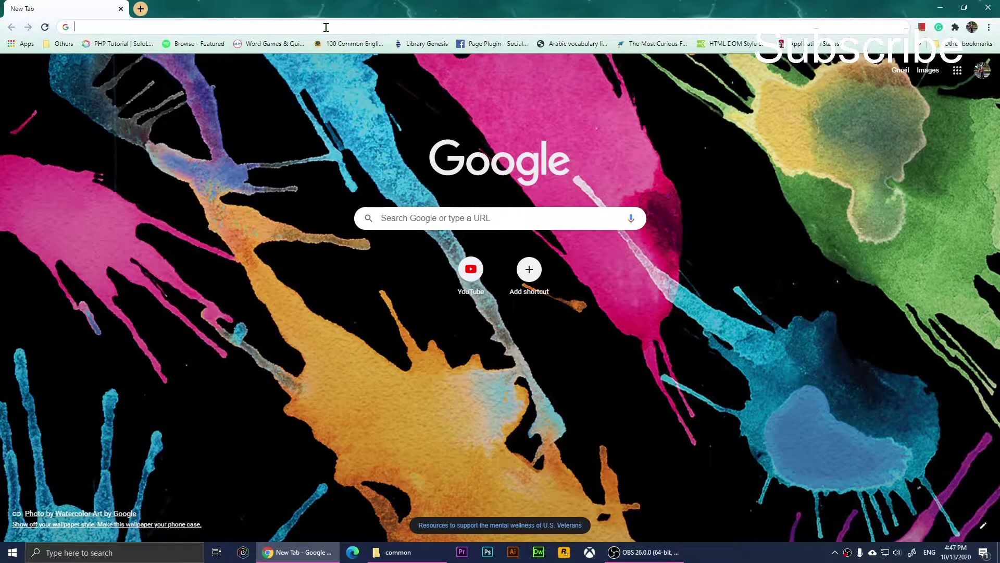
- Go to the lspdfr site, open the LSPDFR 0.4.8 (Build 7575) download page, and scroll to About This File
{"action": "left_click", "coordinate": [326, 27]}
{"action": "type", "text": "lspdf"}
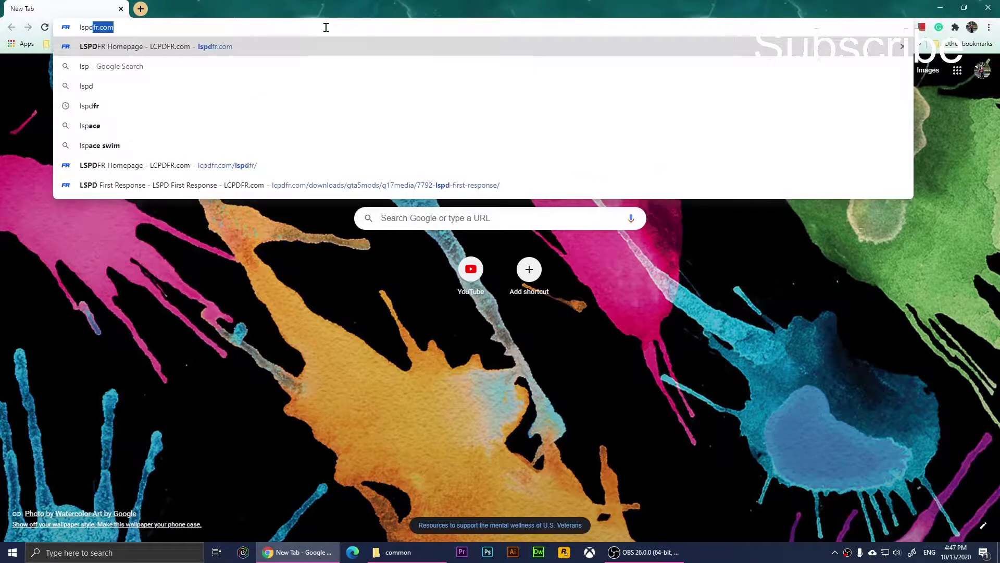
{"action": "type", "text": "r"}
{"action": "key", "text": "Return"}
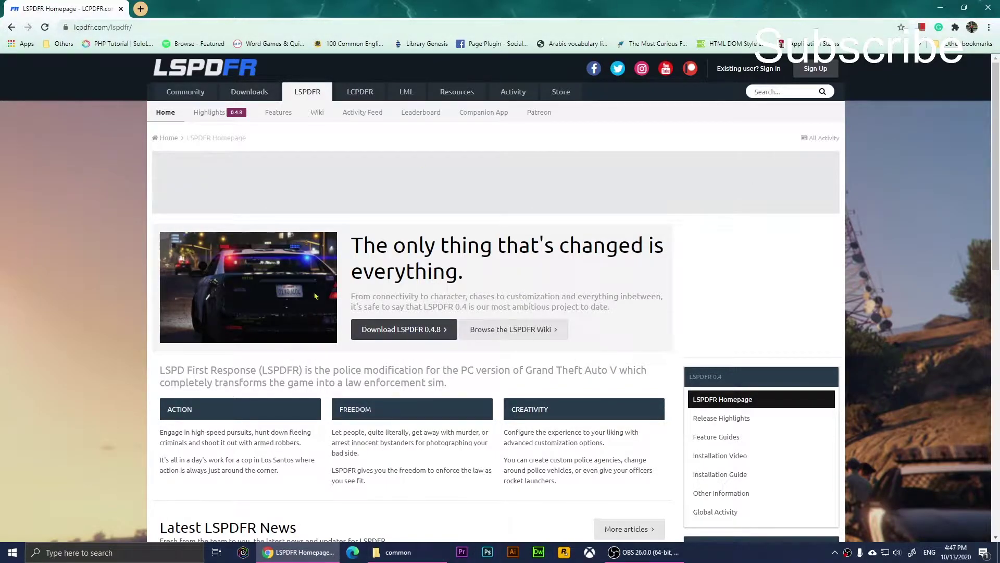
{"action": "left_click", "coordinate": [397, 334]}
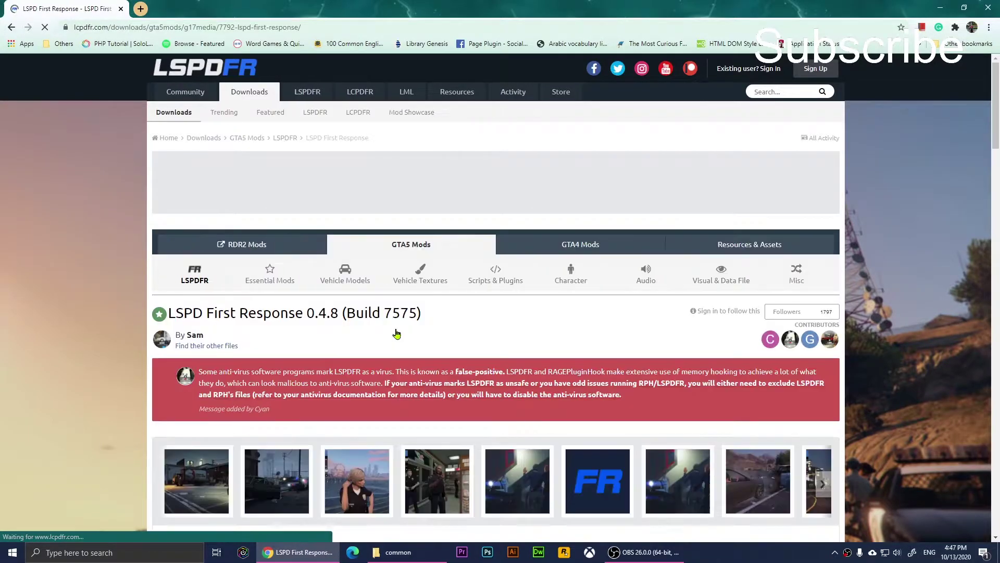
{"action": "scroll", "coordinate": [573, 97], "scroll_direction": "down", "scroll_amount": 3}
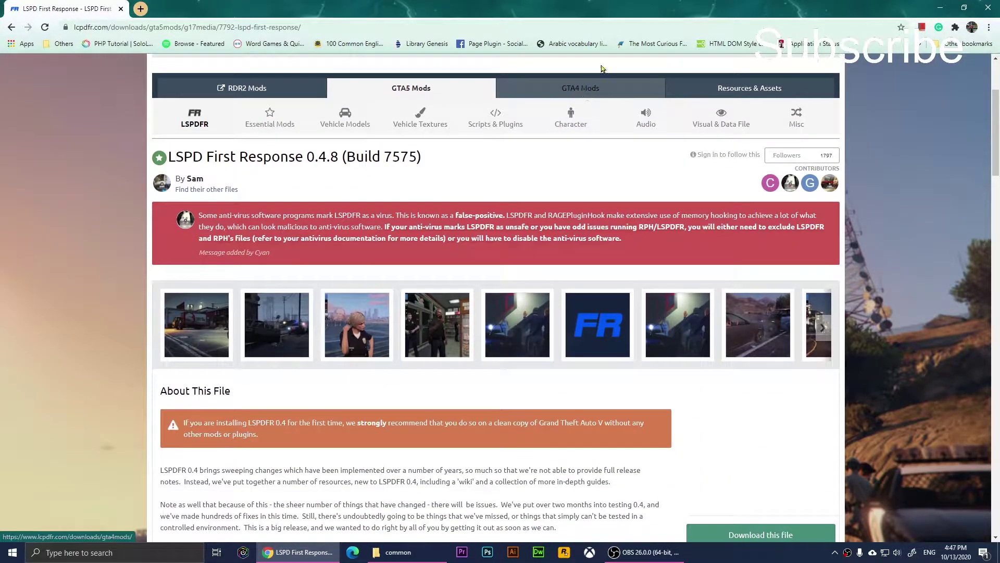
{"action": "scroll", "coordinate": [583, 97], "scroll_direction": "down", "scroll_amount": 4}
{"action": "scroll", "coordinate": [583, 91], "scroll_direction": "down", "scroll_amount": 2}
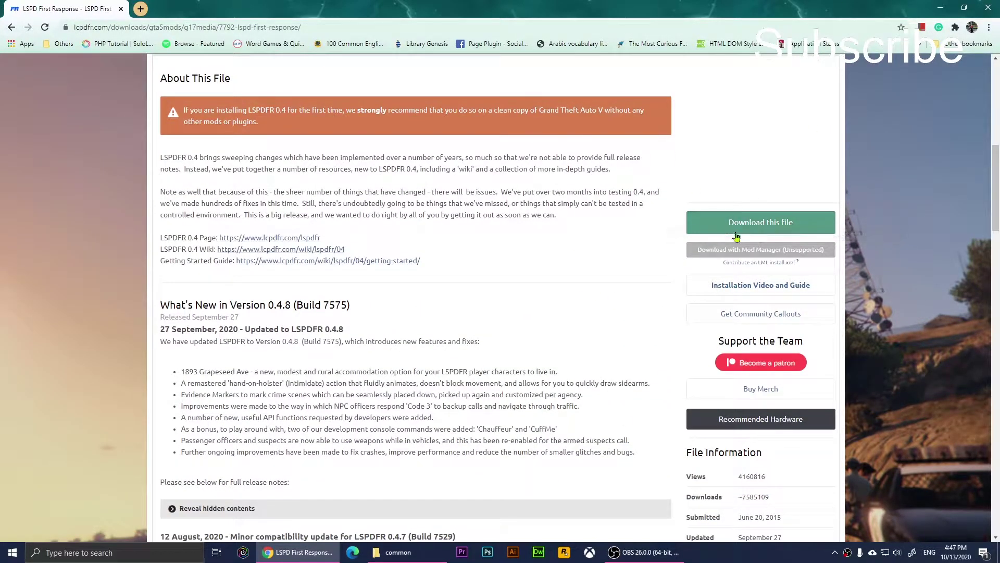
- Request the LSPDFR 0.4.8 download and choose Agree & Download on the Download Terms
{"action": "left_click", "coordinate": [774, 230]}
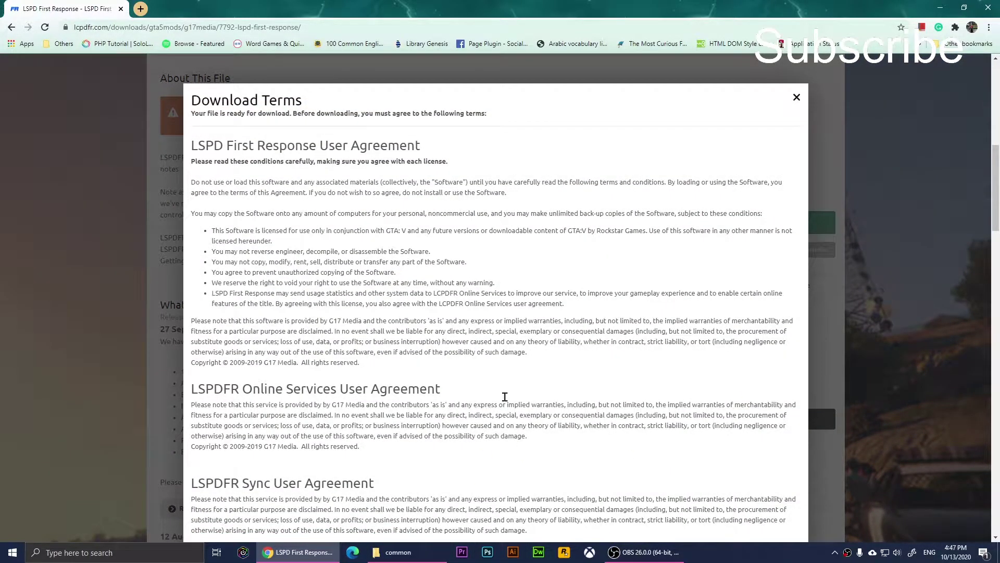
{"action": "scroll", "coordinate": [546, 313], "scroll_direction": "down", "scroll_amount": 20}
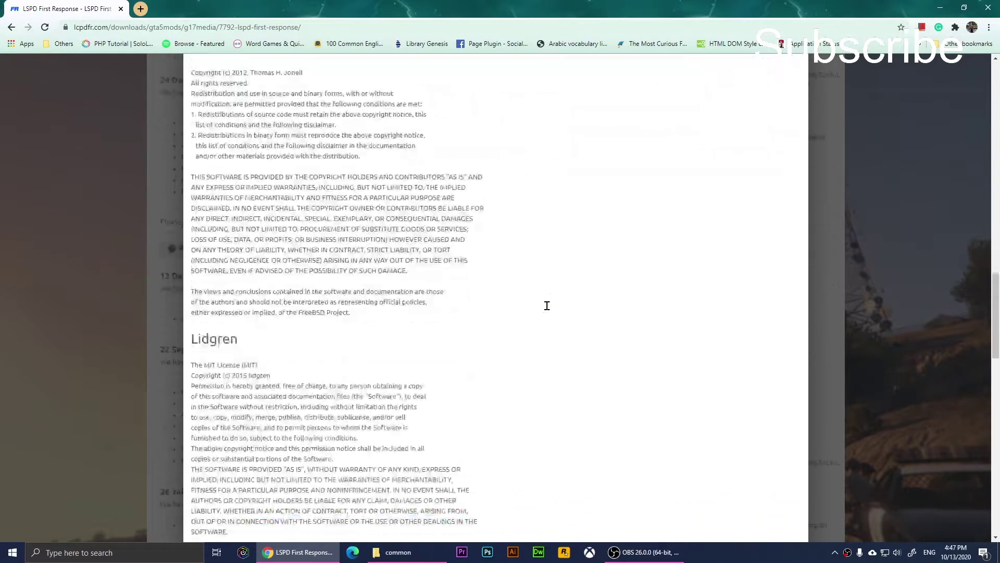
{"action": "scroll", "coordinate": [546, 306], "scroll_direction": "down", "scroll_amount": 10}
{"action": "scroll", "coordinate": [521, 286], "scroll_direction": "up", "scroll_amount": 2}
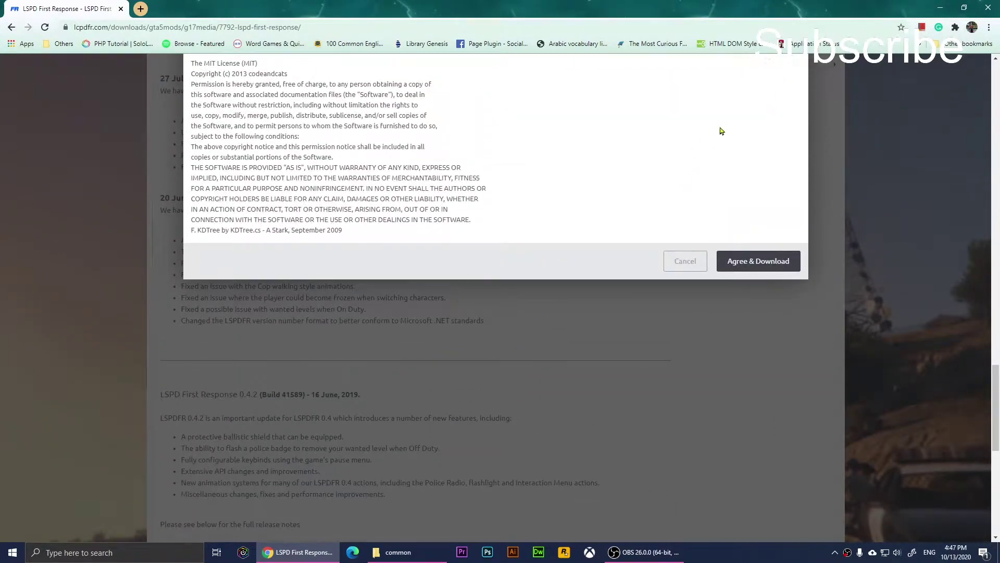
{"action": "left_click", "coordinate": [752, 267]}
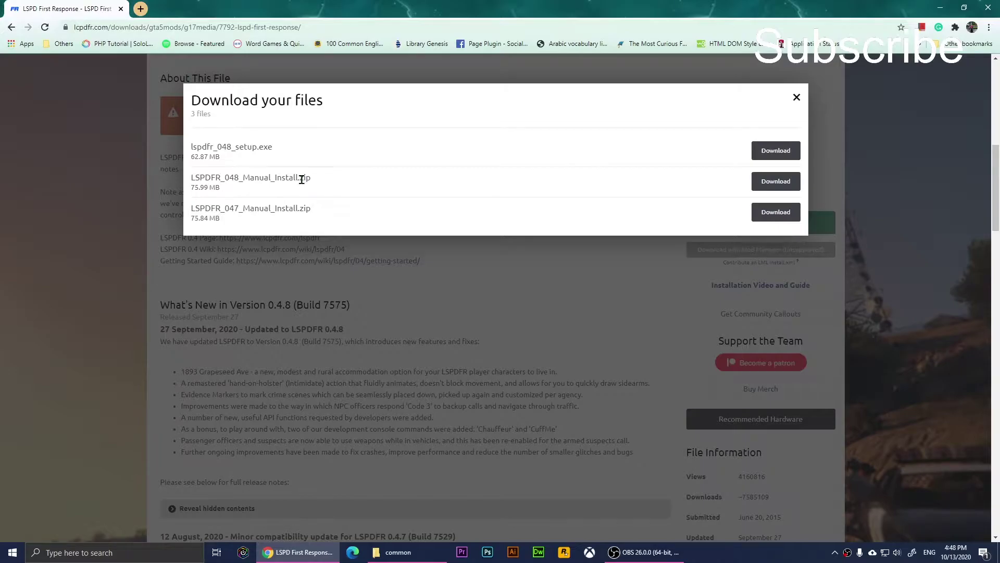
{"action": "left_click_drag", "start_coordinate": [218, 150], "coordinate": [264, 148]}
- Start the lspdfr_048_setup.exe download from the thank-you page's file list
{"action": "left_click", "coordinate": [281, 156]}
{"action": "left_click", "coordinate": [766, 150]}
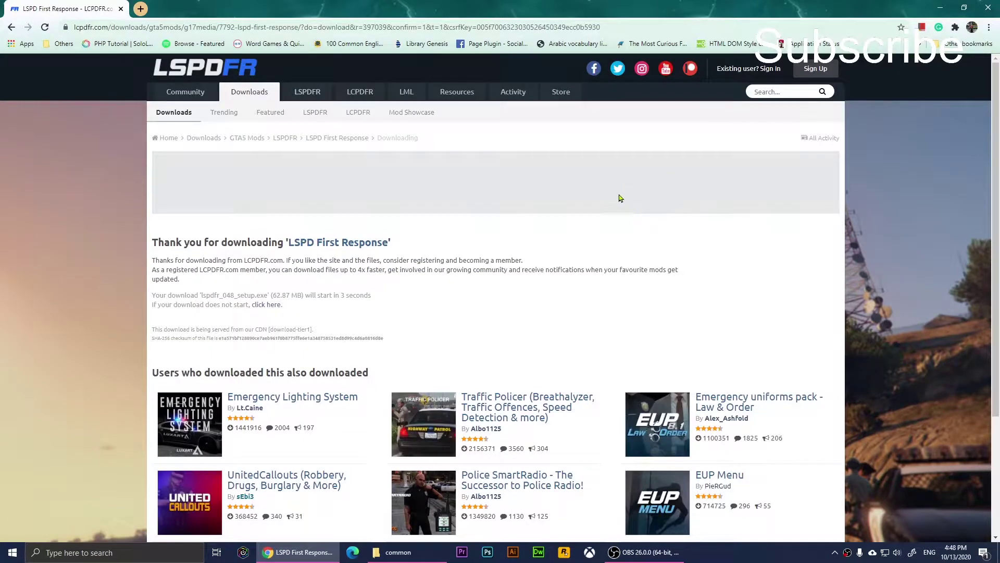
{"action": "scroll", "coordinate": [621, 209], "scroll_direction": "down", "scroll_amount": 1}
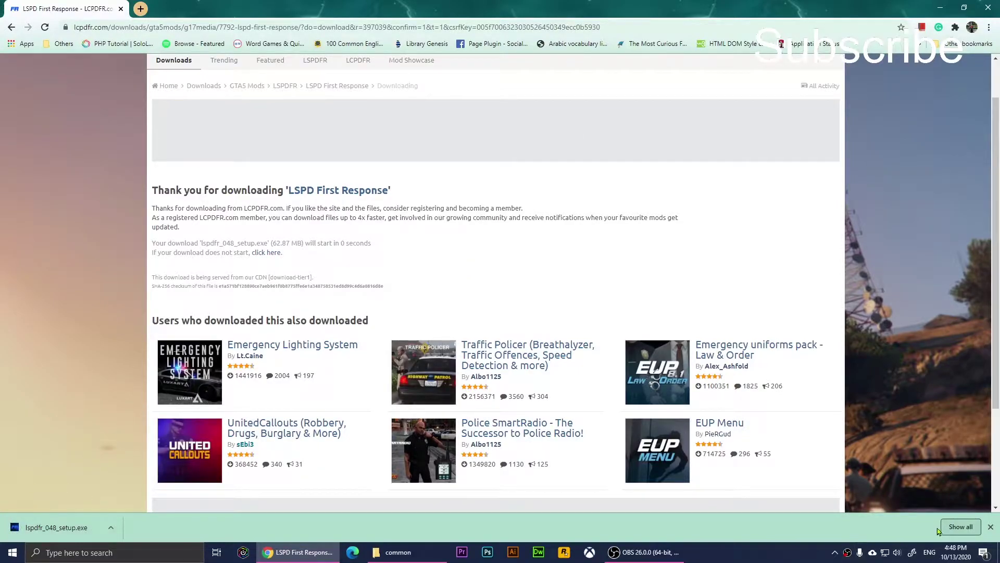
- Reveal the downloaded lspdfr_048_setup.exe in its Downloads folder in File Explorer
{"action": "left_click", "coordinate": [953, 529]}
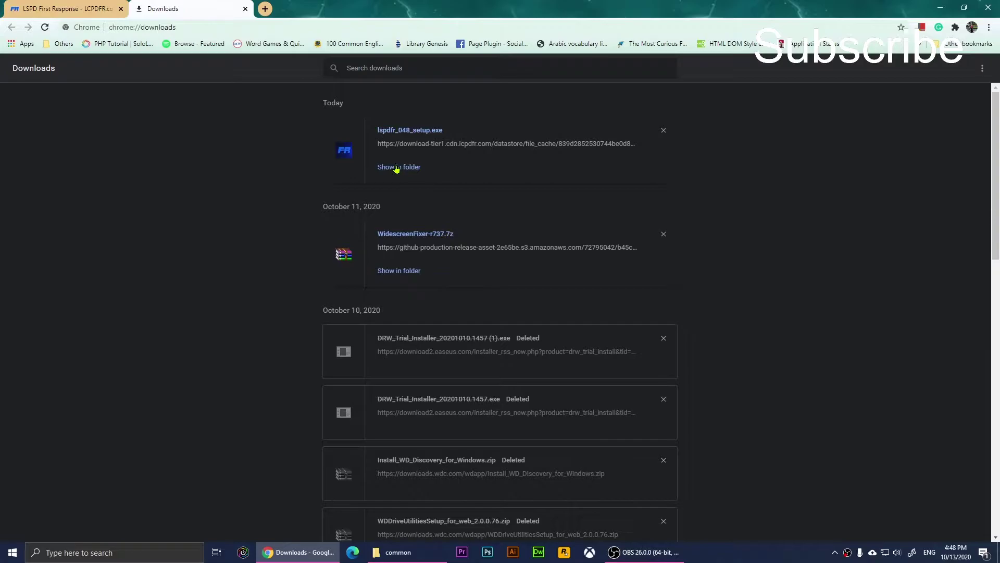
{"action": "left_click", "coordinate": [398, 166]}
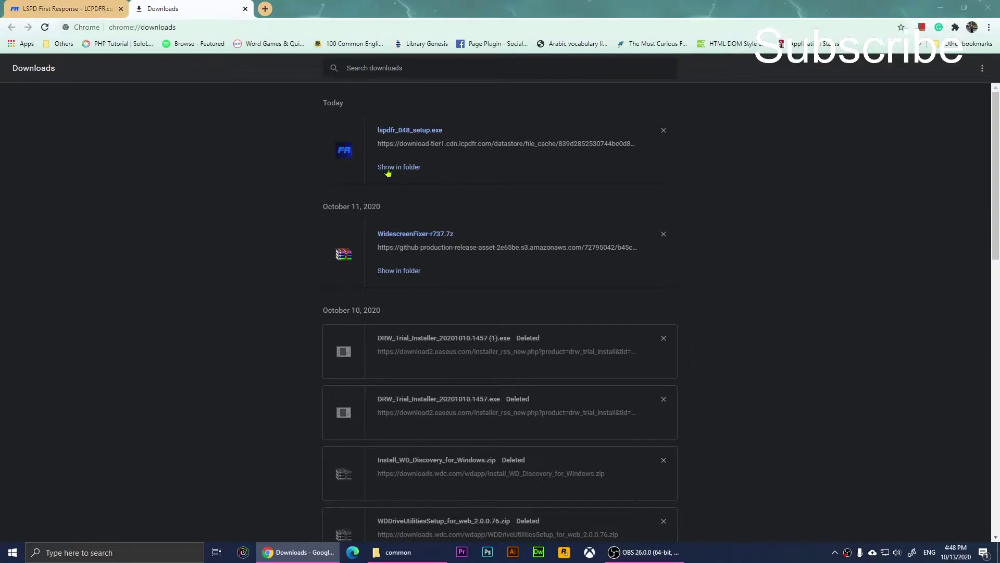
{"action": "left_click_drag", "start_coordinate": [337, 20], "coordinate": [580, 71]}
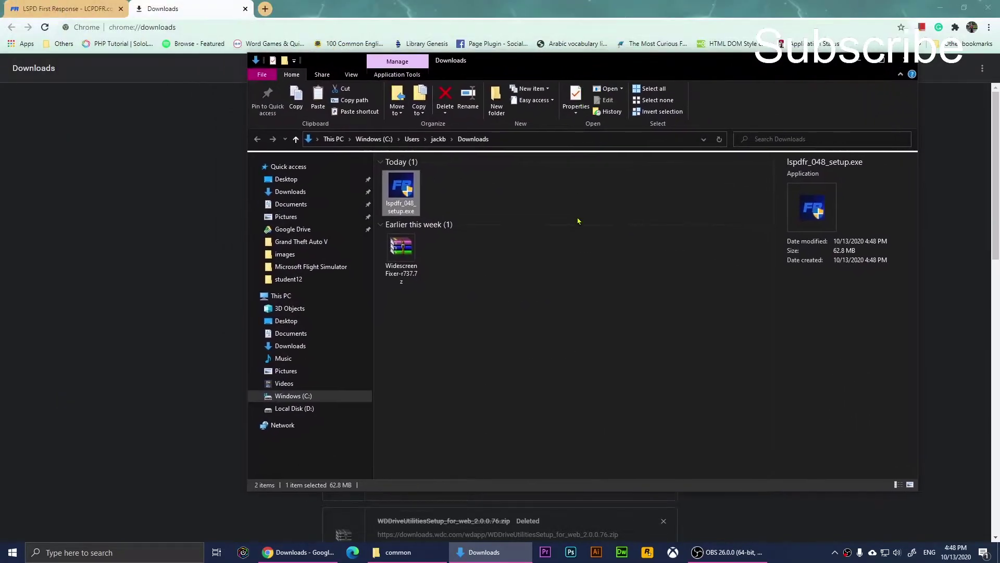
{"action": "left_click", "coordinate": [521, 198]}
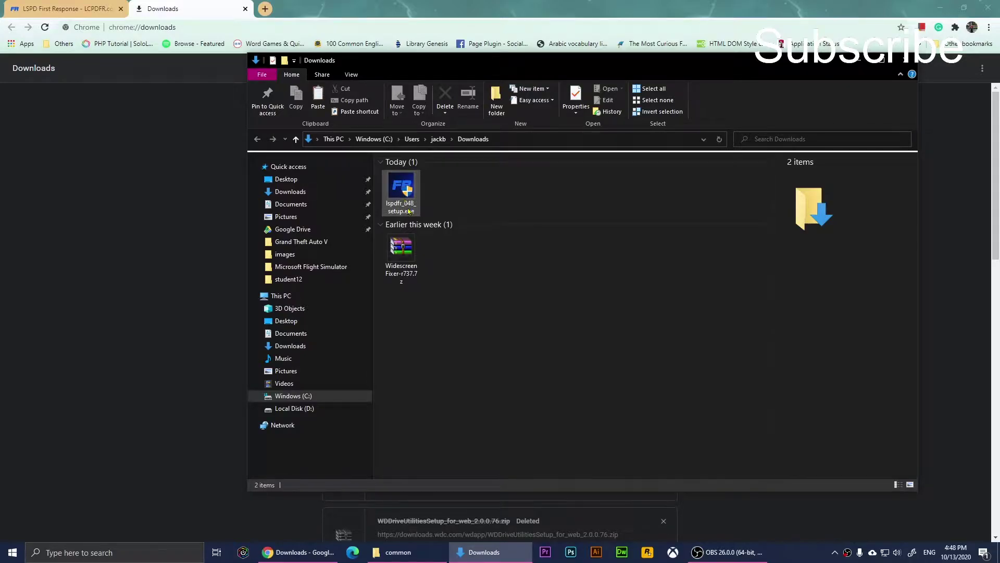
- Run lspdfr_048_setup.exe and allow it through the UAC prompt
{"action": "left_click", "coordinate": [398, 193]}
{"action": "double_click", "coordinate": [400, 193]}
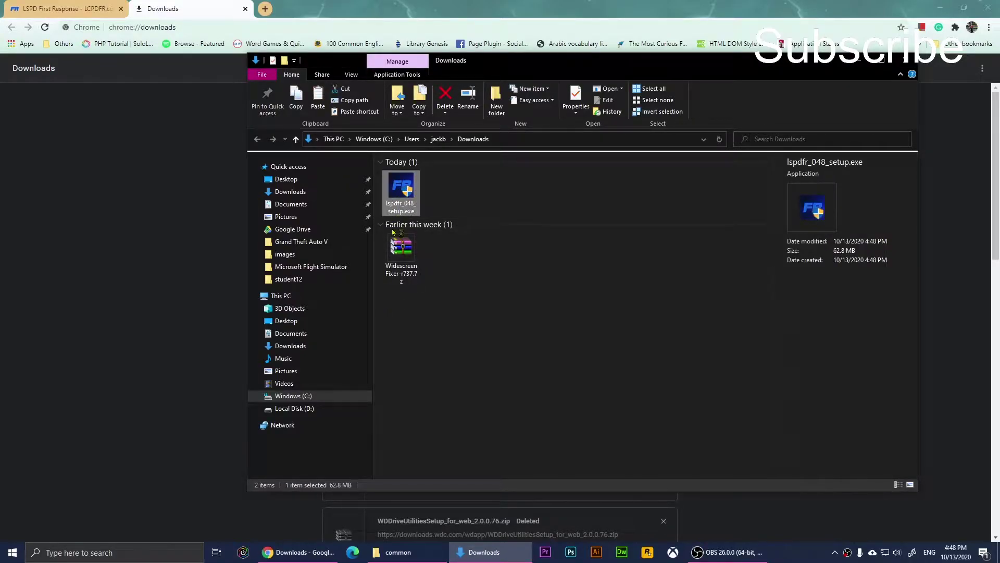
{"action": "left_click", "coordinate": [499, 388]}
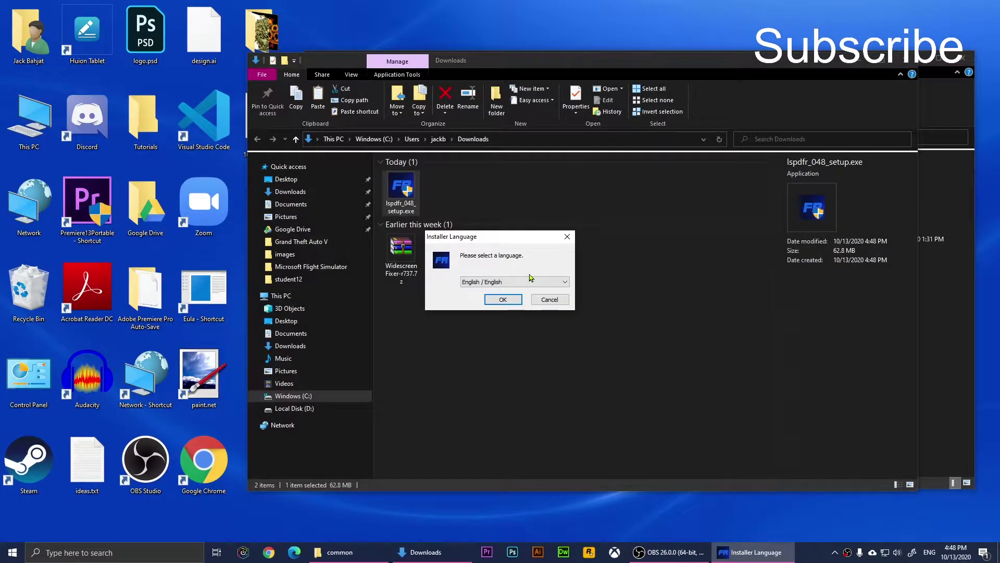
- Keep English, accept the licence, and keep all default components in the installer
{"action": "left_click", "coordinate": [502, 299]}
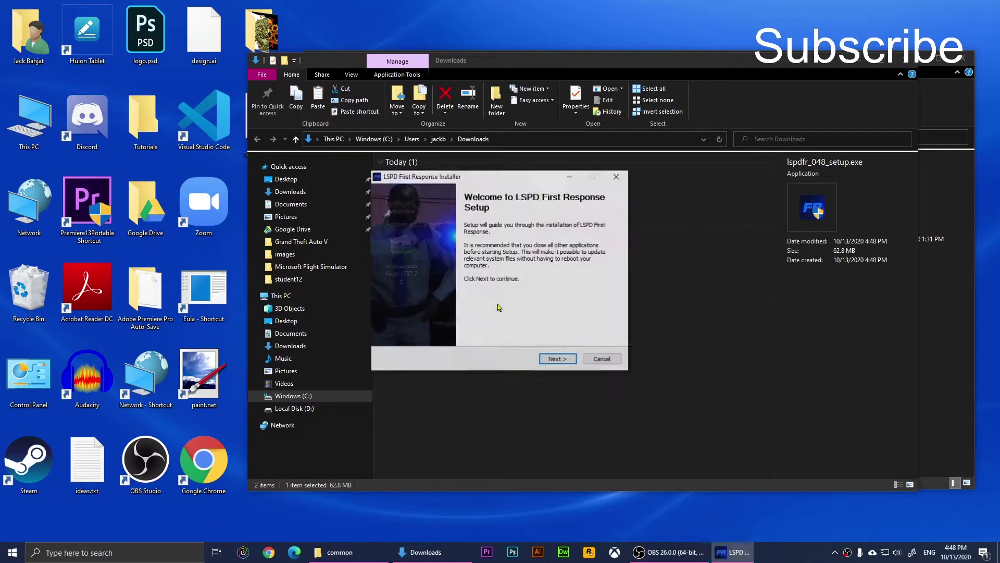
{"action": "left_click", "coordinate": [556, 360]}
{"action": "left_click", "coordinate": [557, 360]}
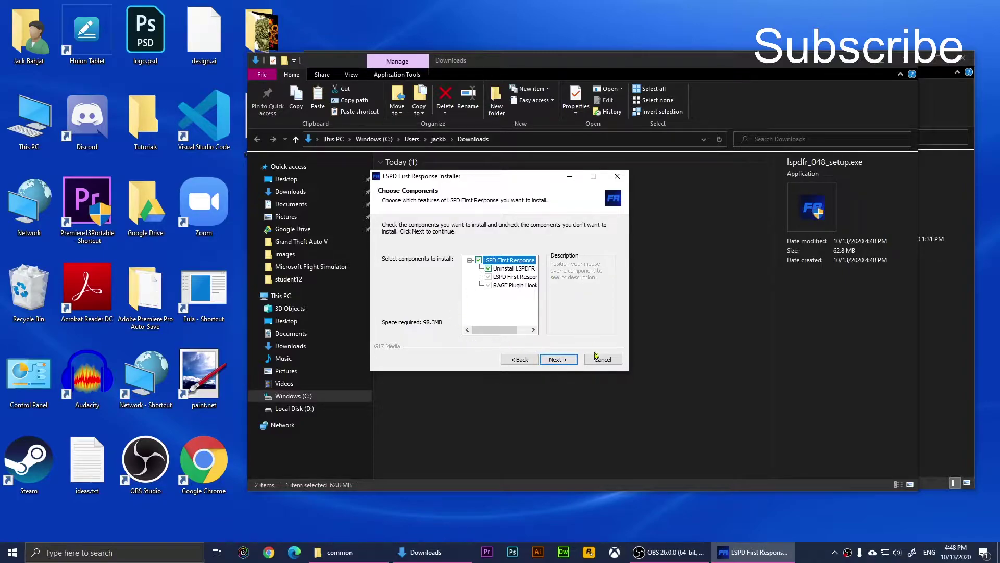
{"action": "left_click", "coordinate": [553, 360]}
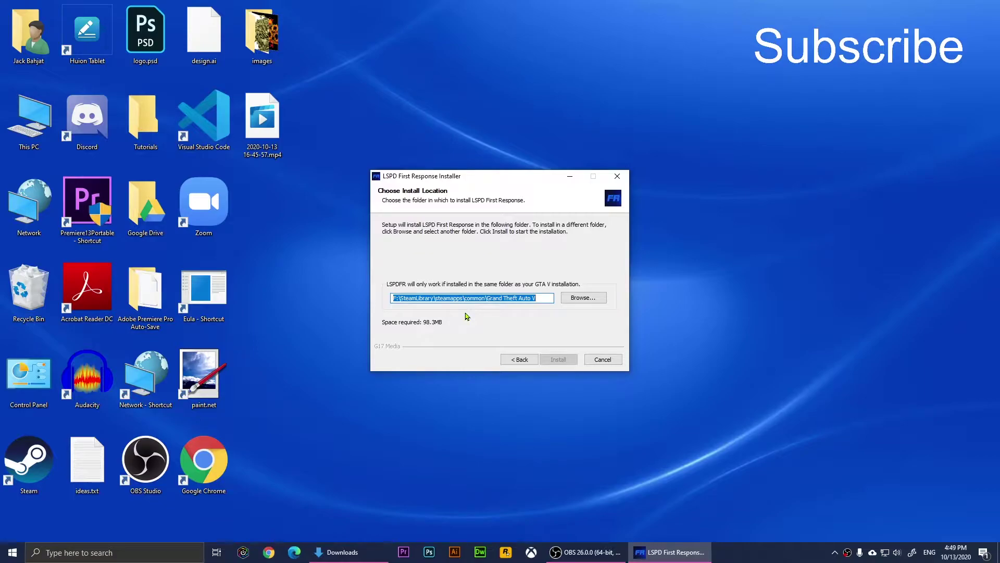
- Browse to C:\Program Files (x86)\Steam\steamapps\common\Grand Theft Auto V in File Explorer
{"action": "double_click", "coordinate": [35, 128]}
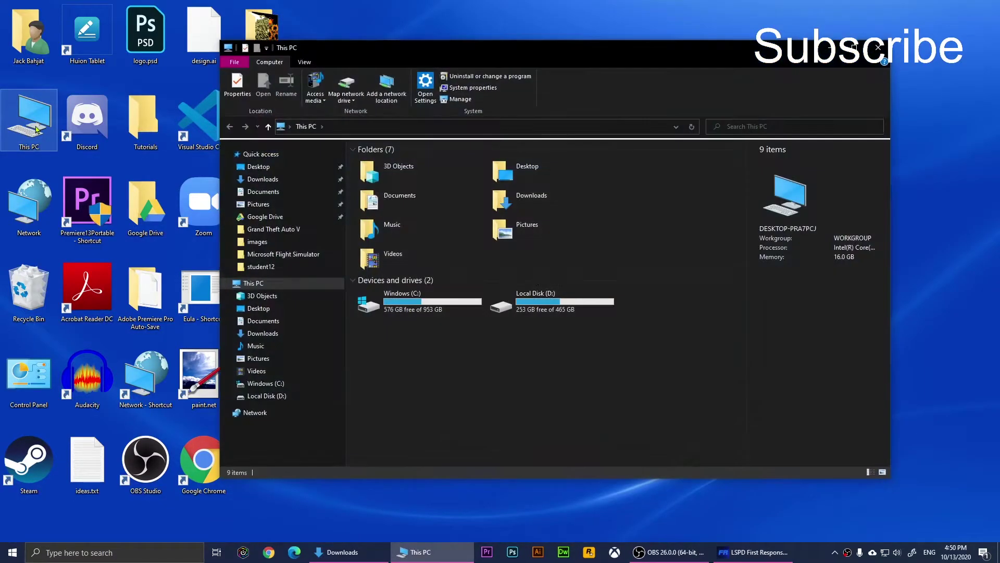
{"action": "double_click", "coordinate": [408, 306]}
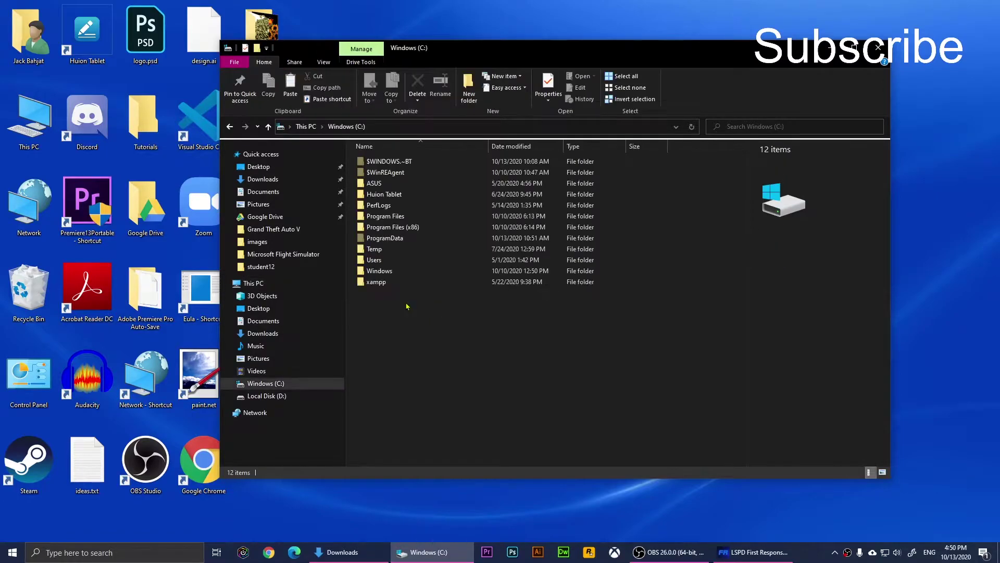
{"action": "double_click", "coordinate": [402, 230]}
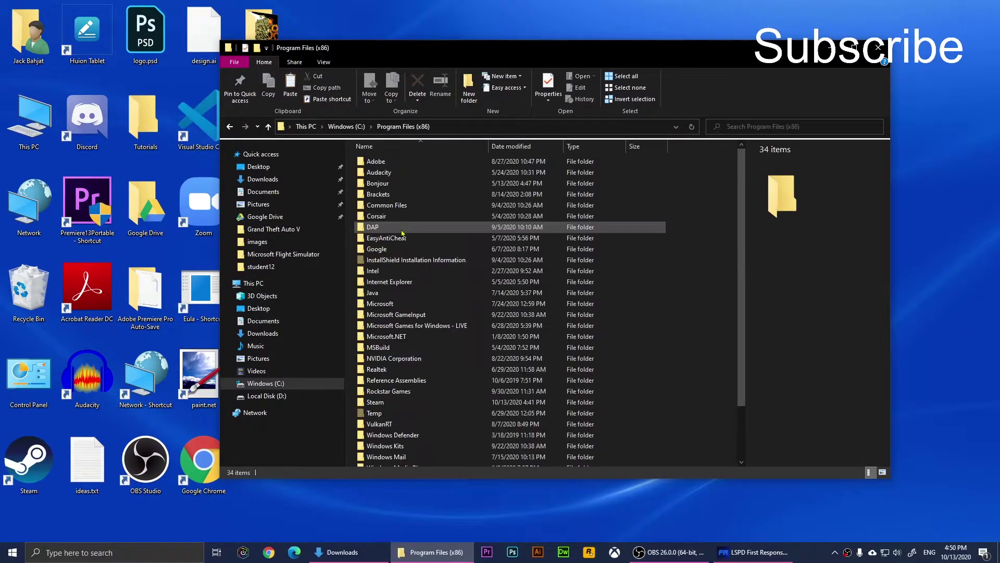
{"action": "double_click", "coordinate": [386, 403]}
{"action": "left_click", "coordinate": [489, 172]}
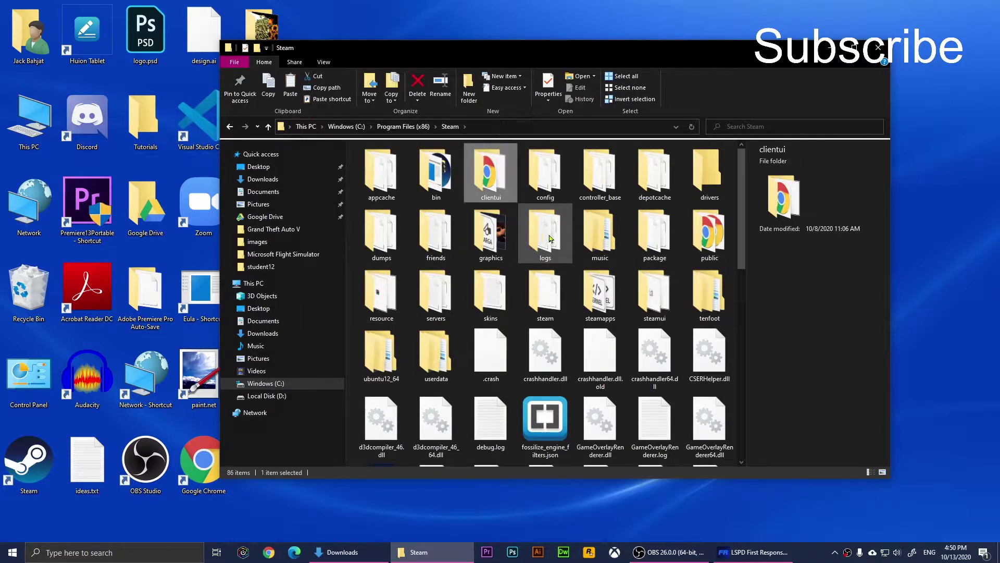
{"action": "key", "text": "c"}
{"action": "key", "text": "s"}
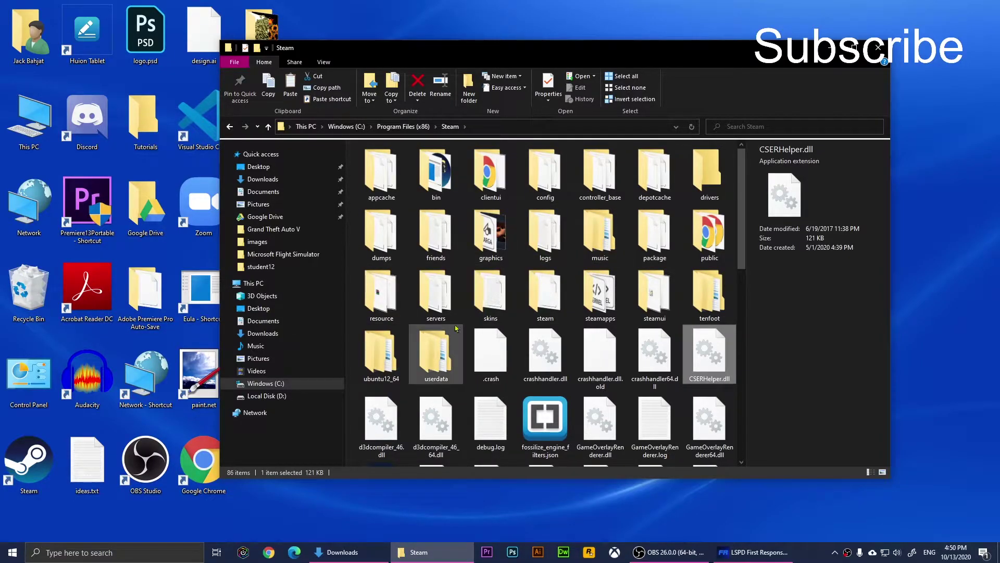
{"action": "double_click", "coordinate": [615, 295]}
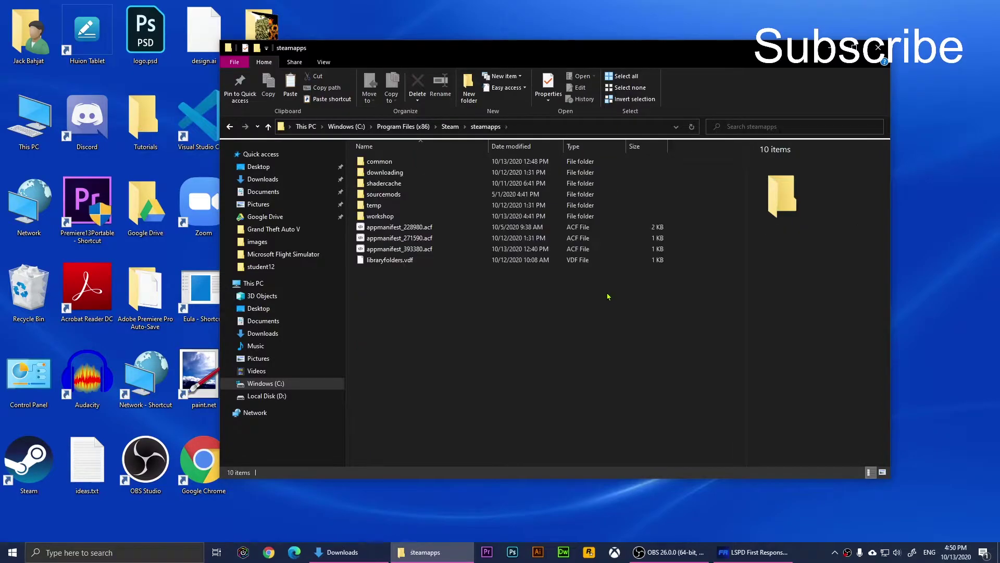
{"action": "double_click", "coordinate": [395, 161]}
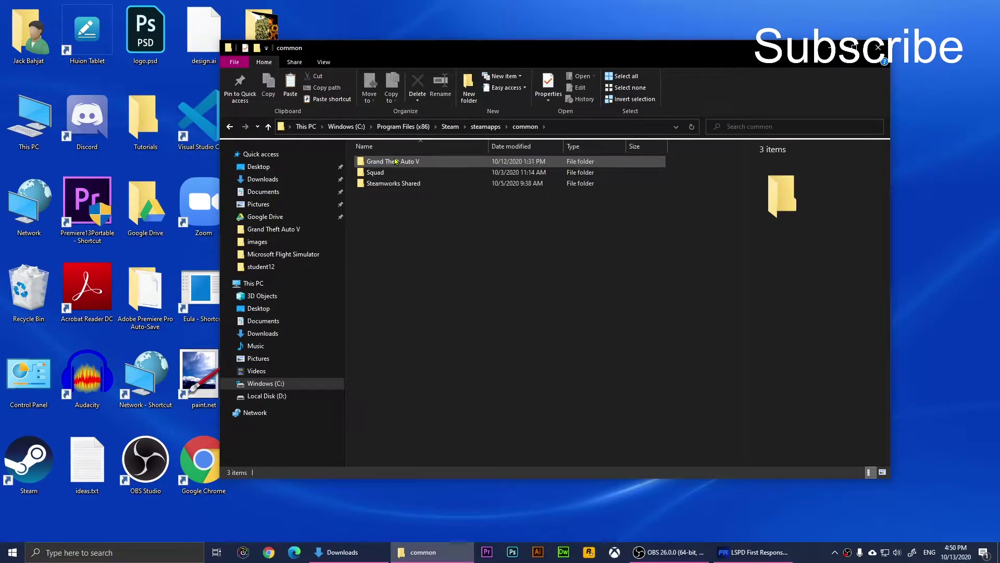
{"action": "double_click", "coordinate": [389, 162]}
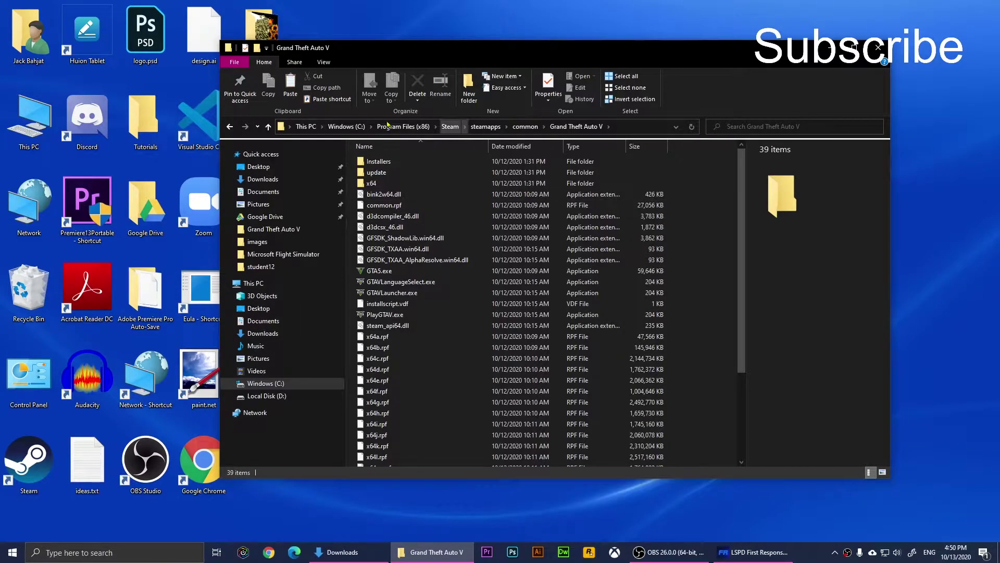
- Copy the Grand Theft Auto V folder path from the address bar and return to the installer
{"action": "left_click", "coordinate": [638, 127]}
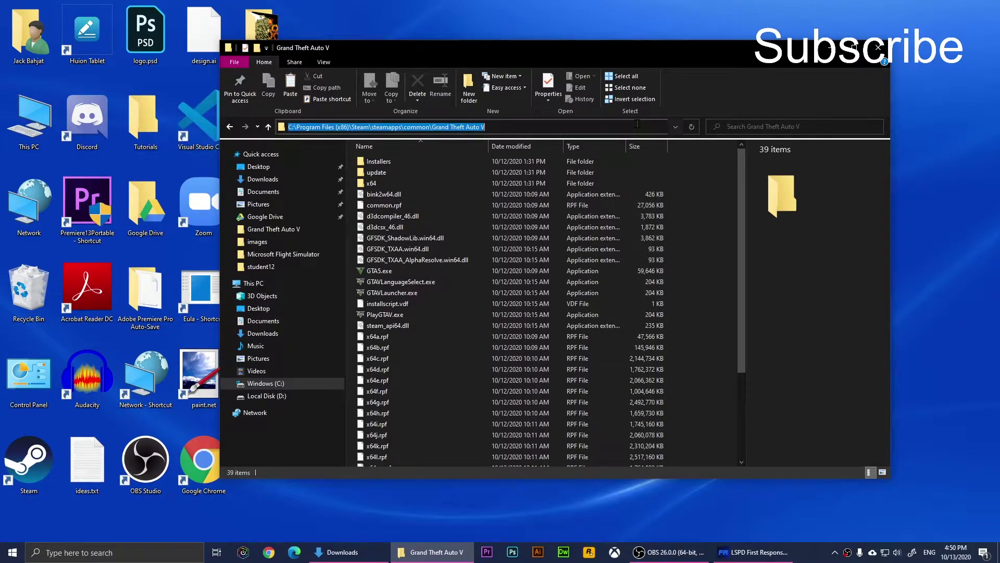
{"action": "right_click", "coordinate": [404, 125]}
{"action": "left_click", "coordinate": [369, 154]}
{"action": "left_click", "coordinate": [753, 552]}
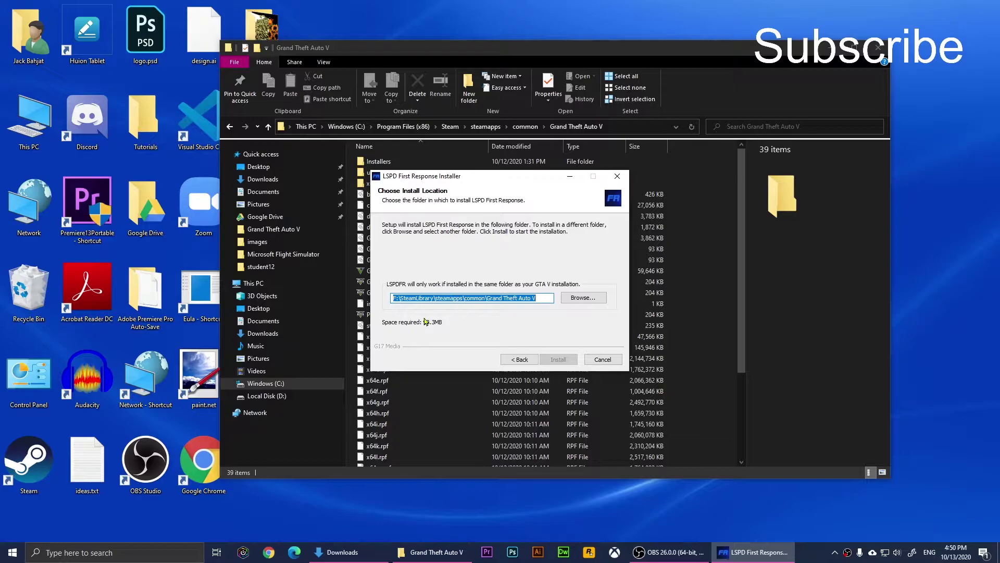
- Paste the Grand Theft Auto V path as install location, install, and finish with the configurator launching
{"action": "key", "text": "ctrl+v"}
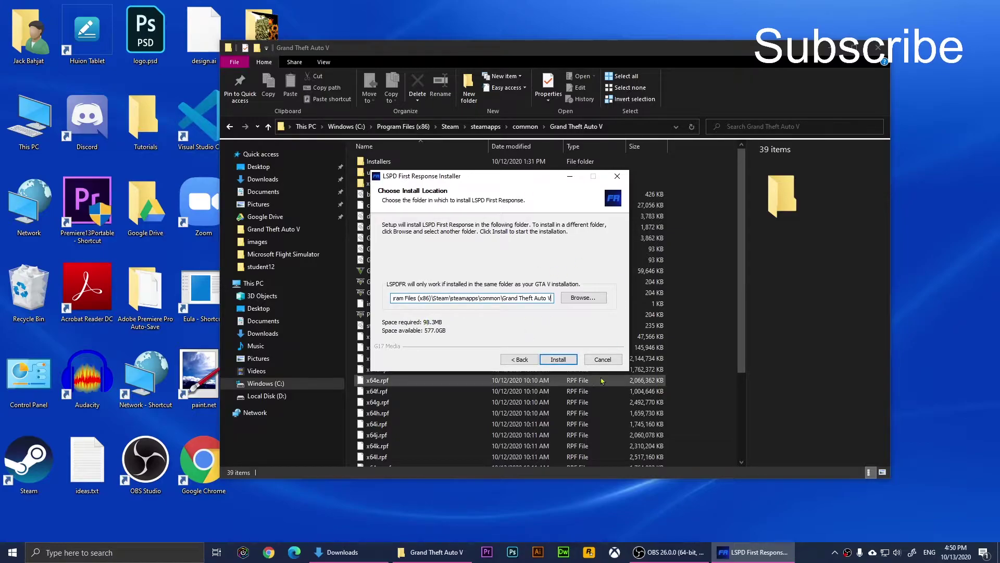
{"action": "left_click", "coordinate": [565, 361]}
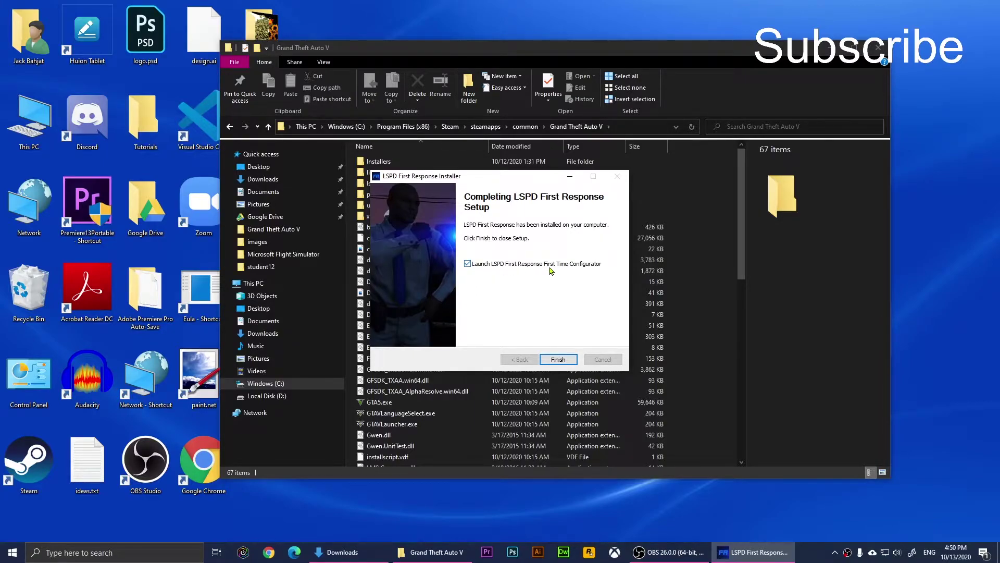
{"action": "left_click", "coordinate": [558, 359]}
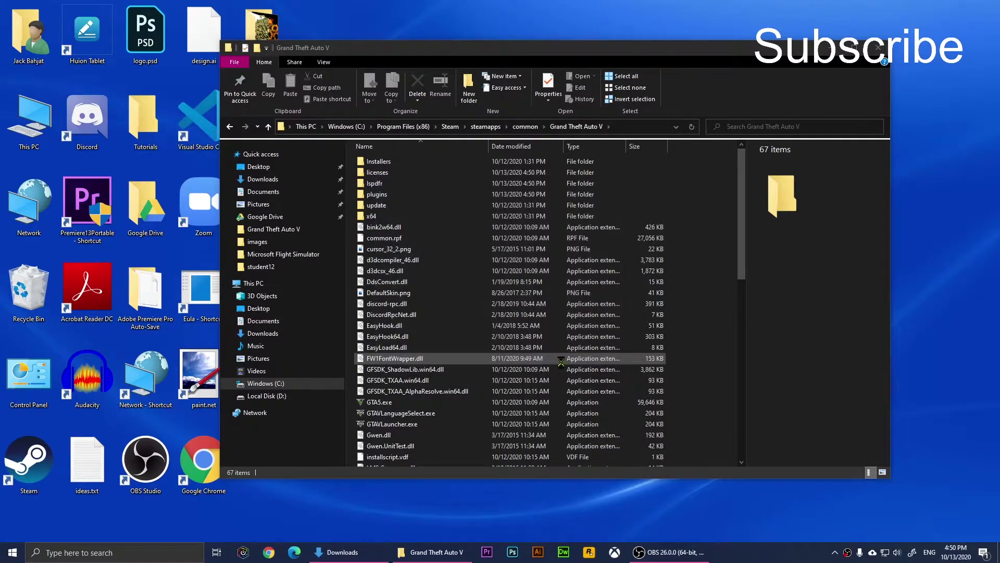
- Minimize Explorer, centre the LSPDFR Configurator, and continue past its welcome page
{"action": "left_click", "coordinate": [827, 48]}
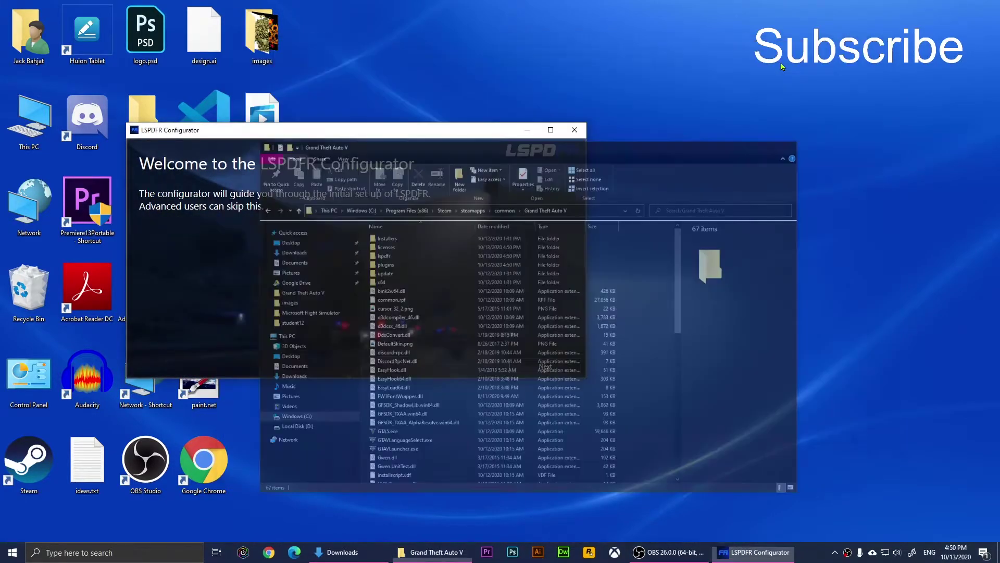
{"action": "left_click_drag", "start_coordinate": [412, 130], "coordinate": [585, 102]}
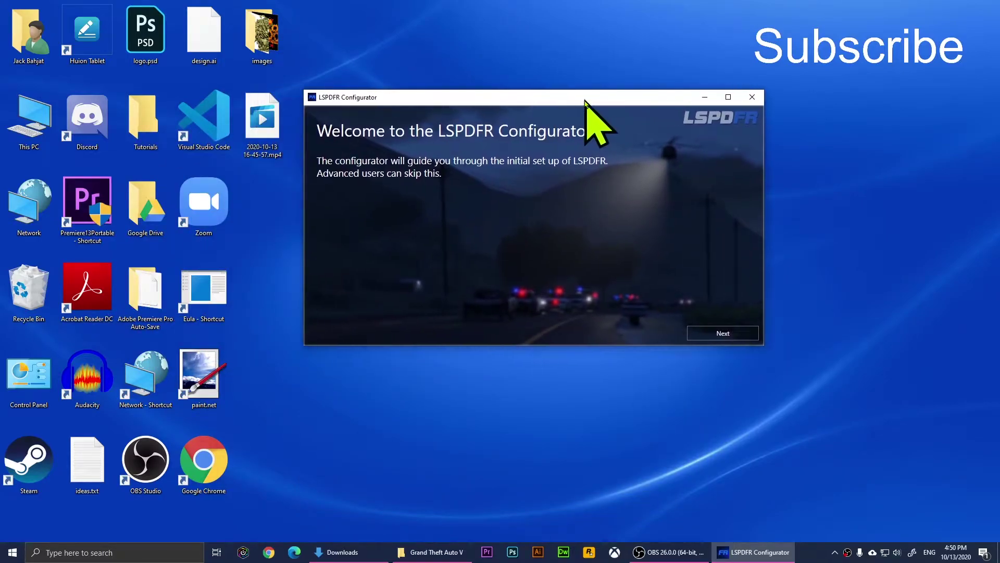
{"action": "left_click", "coordinate": [708, 333]}
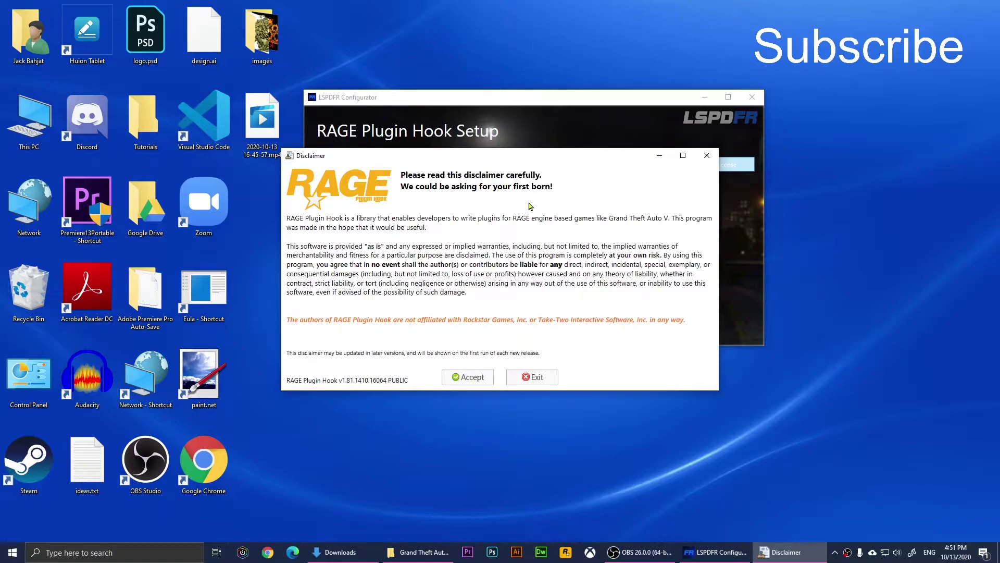
- Accept the RAGE Plugin Hook disclaimer, apply recommended settings with Do it for me, and confirm Setup successful
{"action": "left_click", "coordinate": [467, 386]}
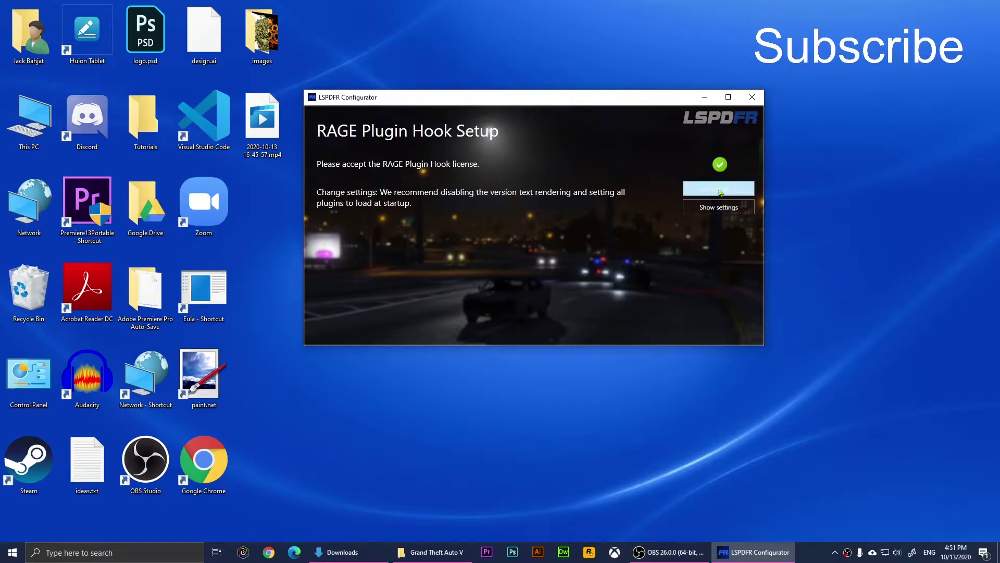
{"action": "left_click", "coordinate": [724, 192]}
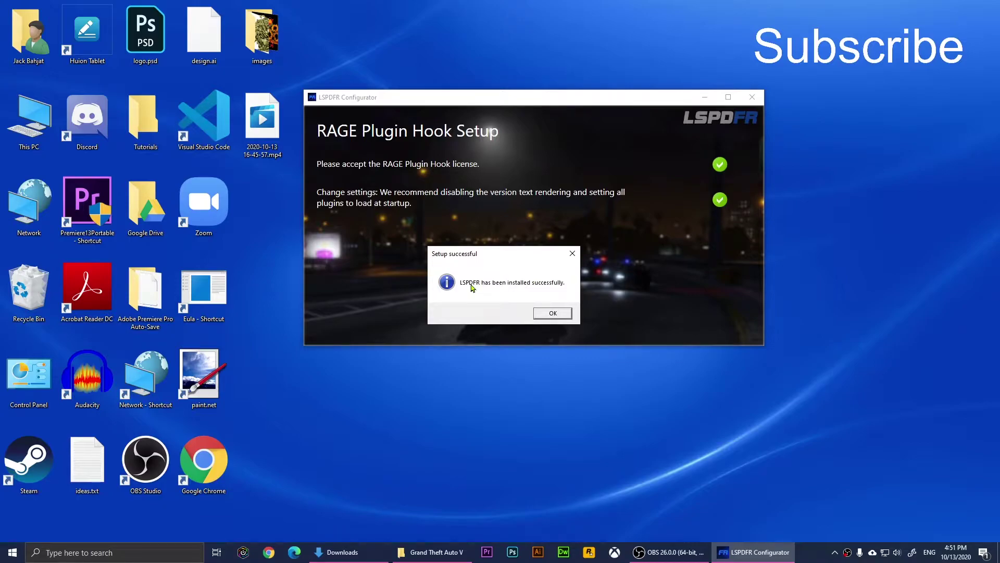
{"action": "left_click", "coordinate": [553, 314]}
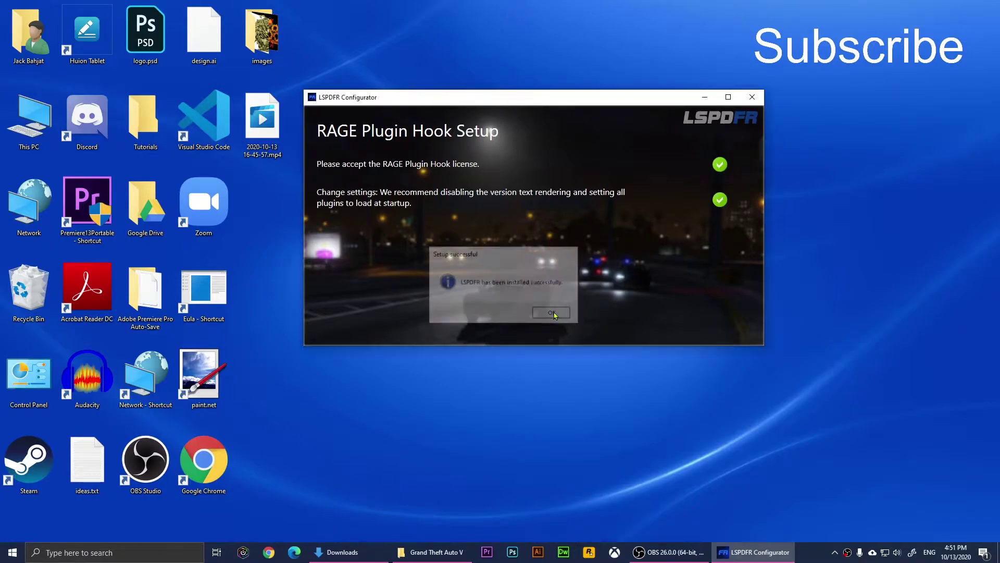